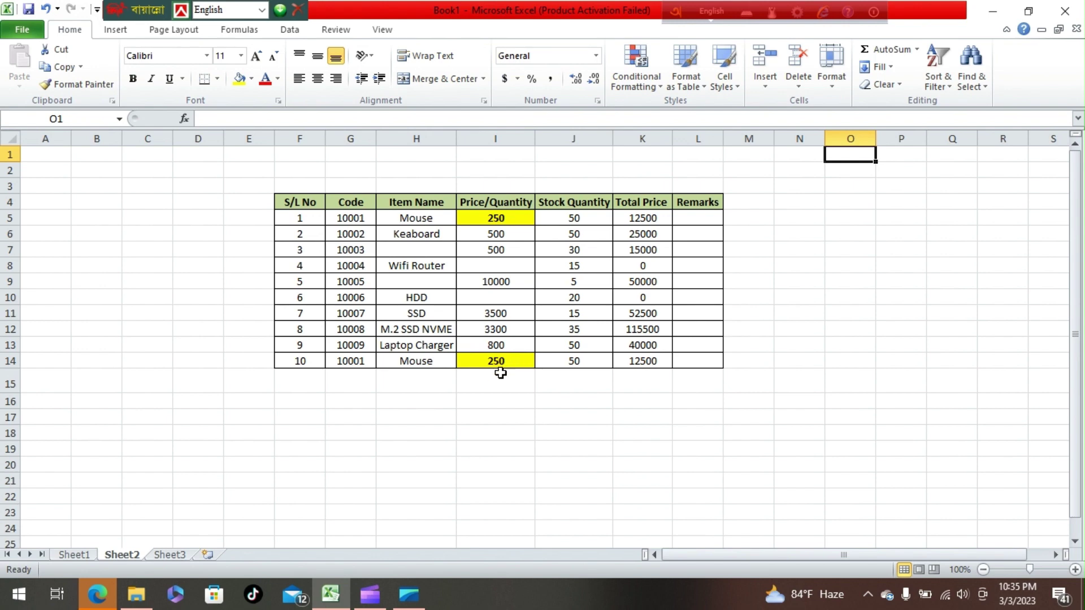
left_click(487, 381)
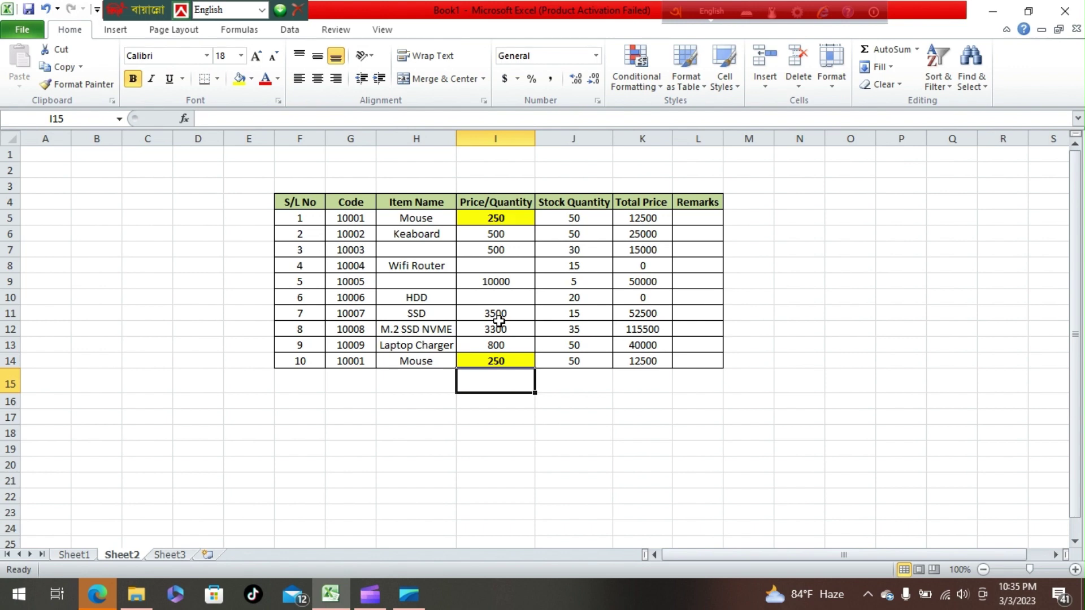
type("cou")
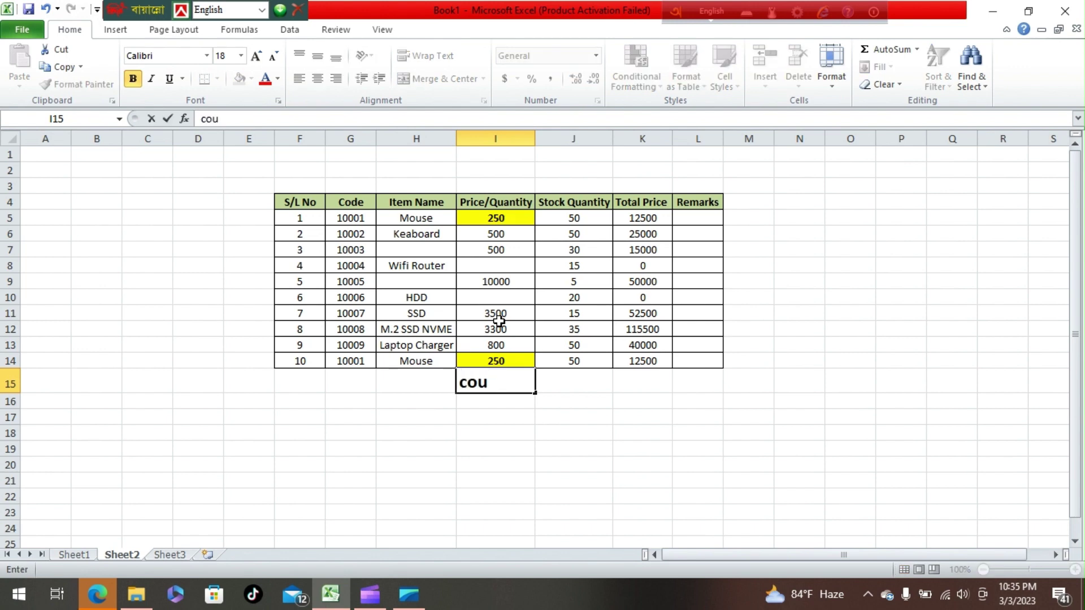
key("BackSpace")
key("BackSpace")
key("BackSpace")
Count the blank cells of the Price/Quantity column in I15 with COUNTBLANK over the range I5:I14
type("=")
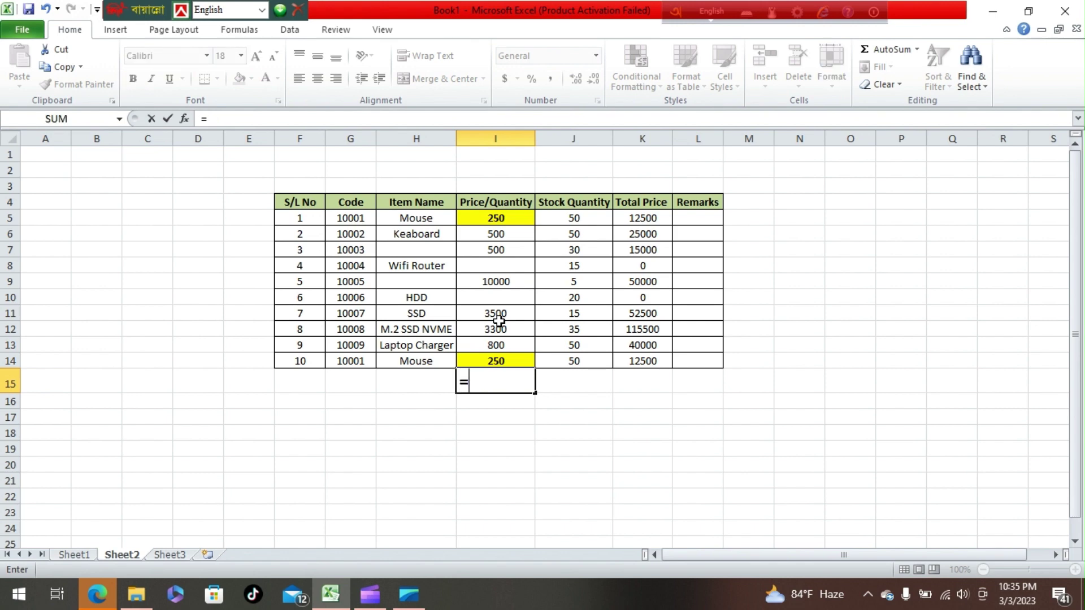
type("cou")
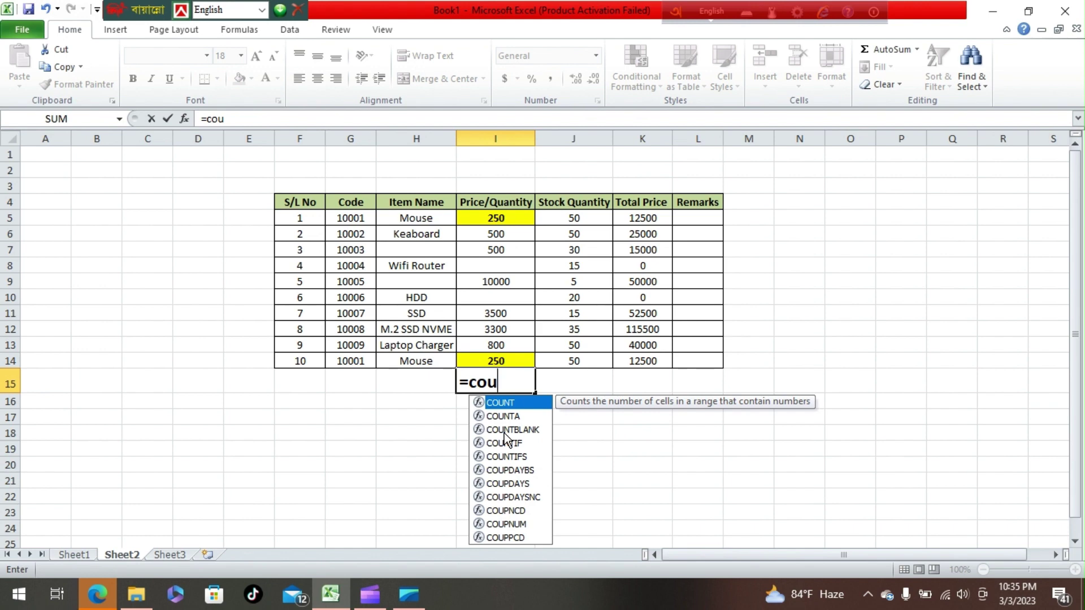
double_click(503, 431)
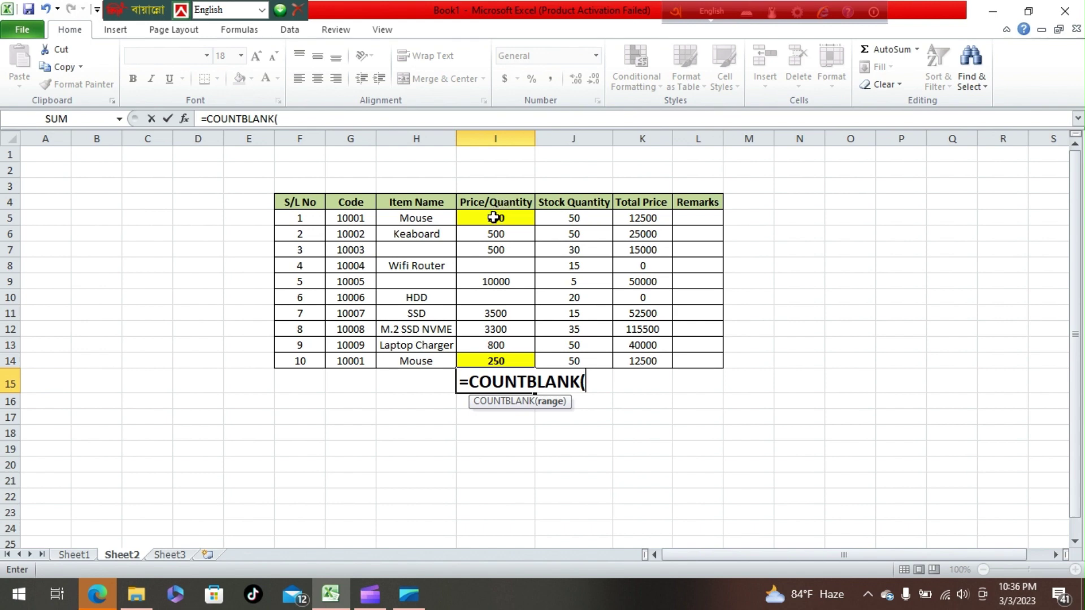
left_click_drag(493, 217, 477, 364)
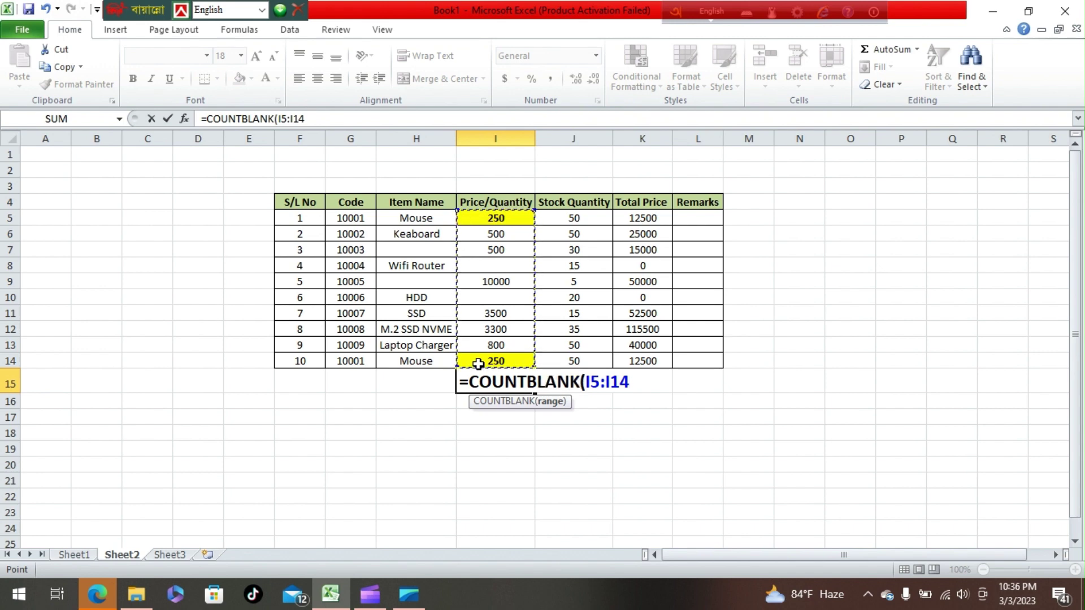
key("Return")
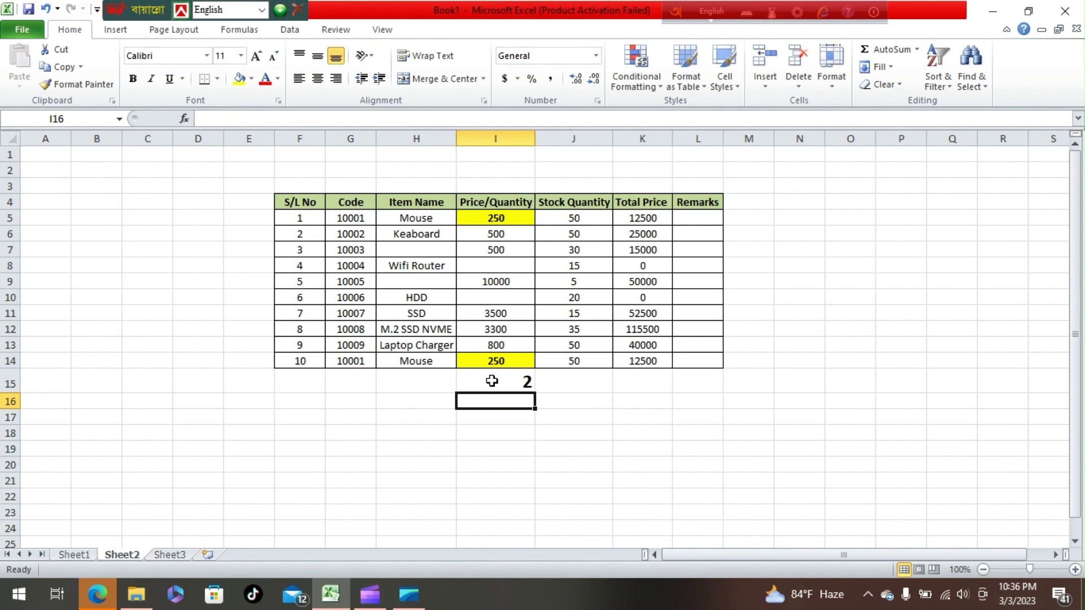
left_click(492, 382)
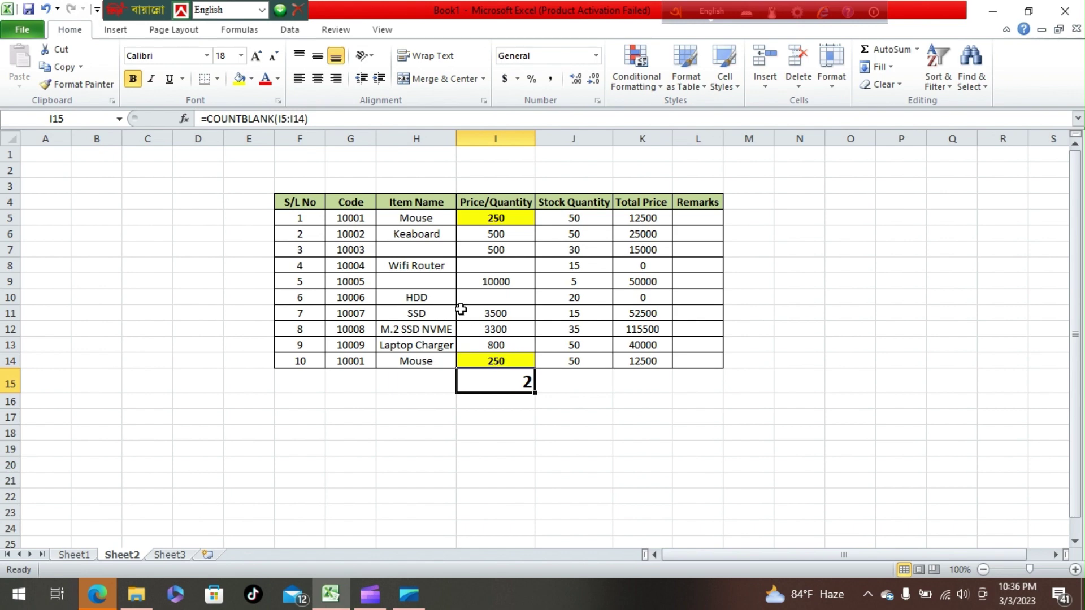
Count the blank cells of the Item Name column in H15 with COUNTBLANK over H4:H14, header included
left_click(401, 379)
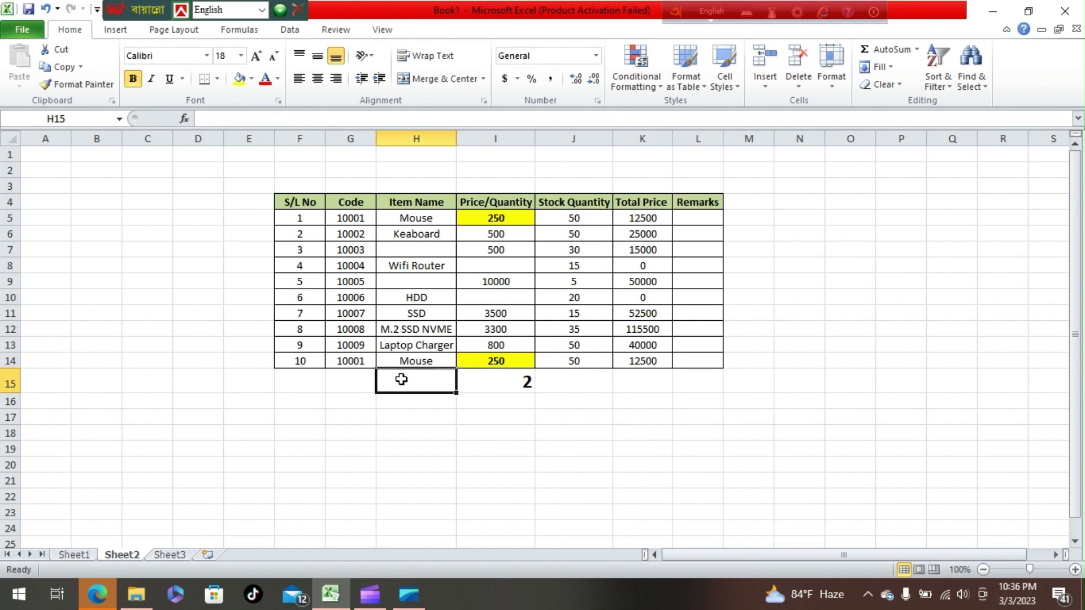
type("=")
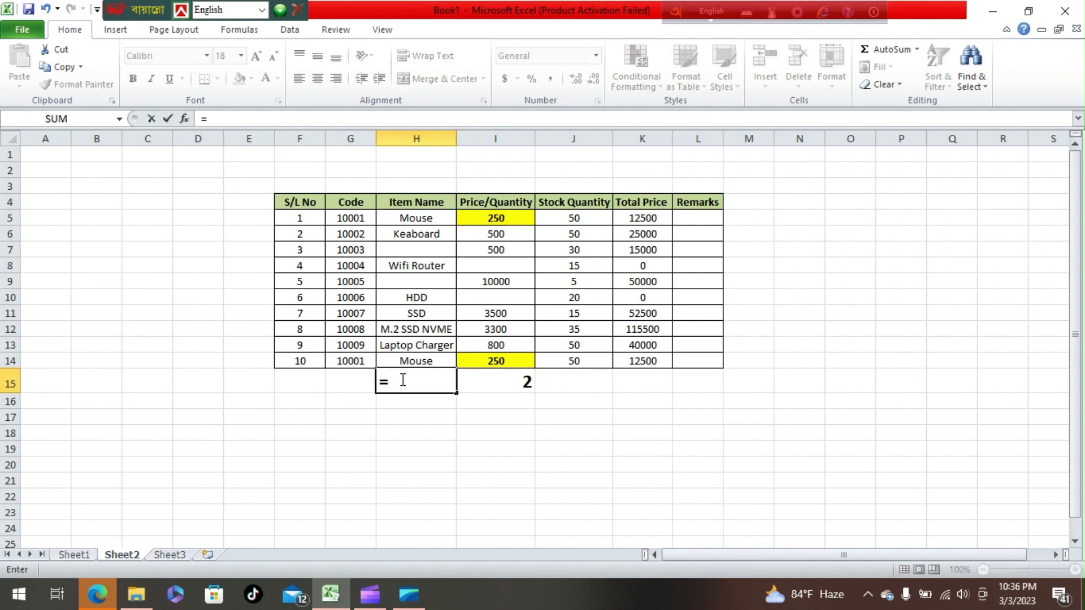
type("cou")
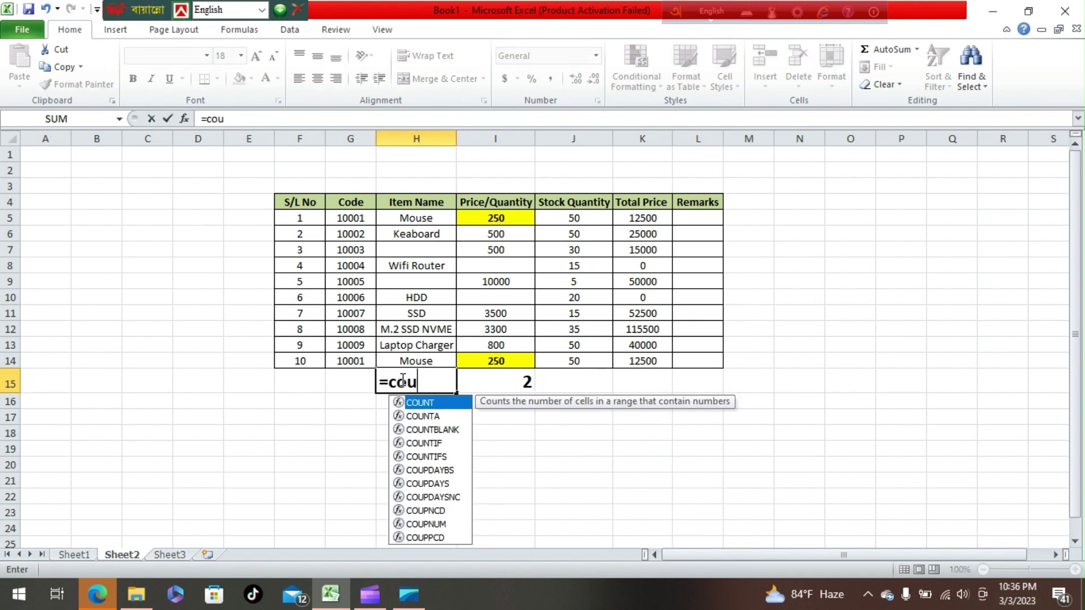
double_click(433, 429)
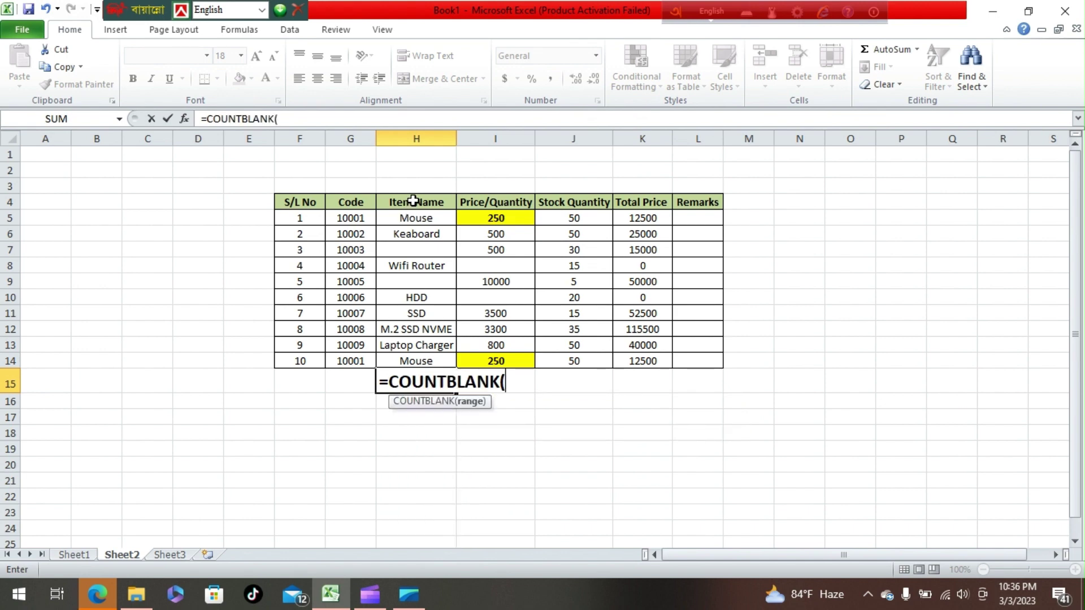
left_click_drag(414, 199, 405, 354)
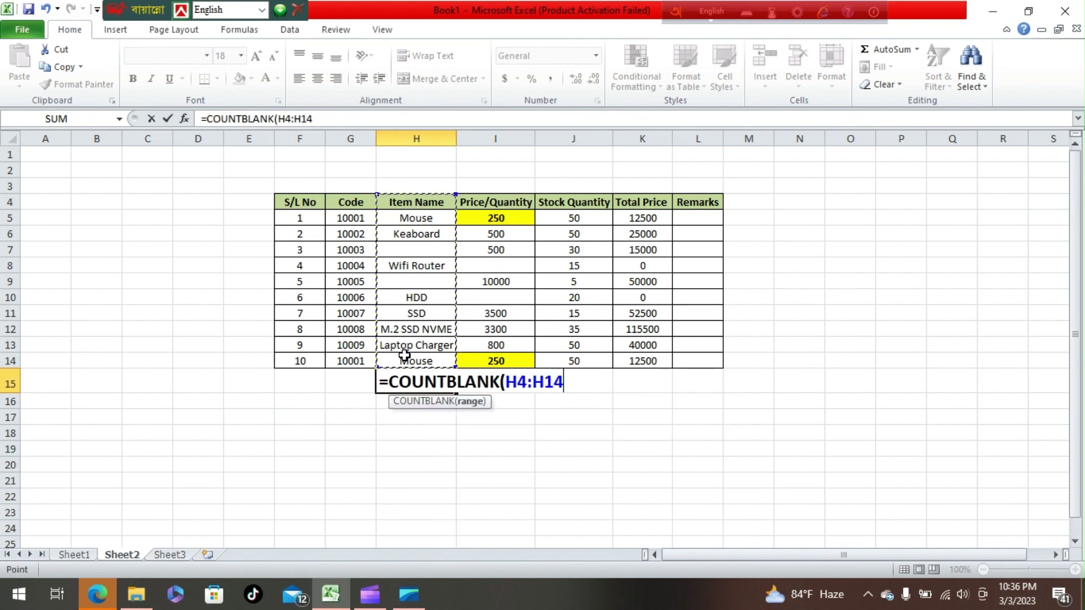
key("Return")
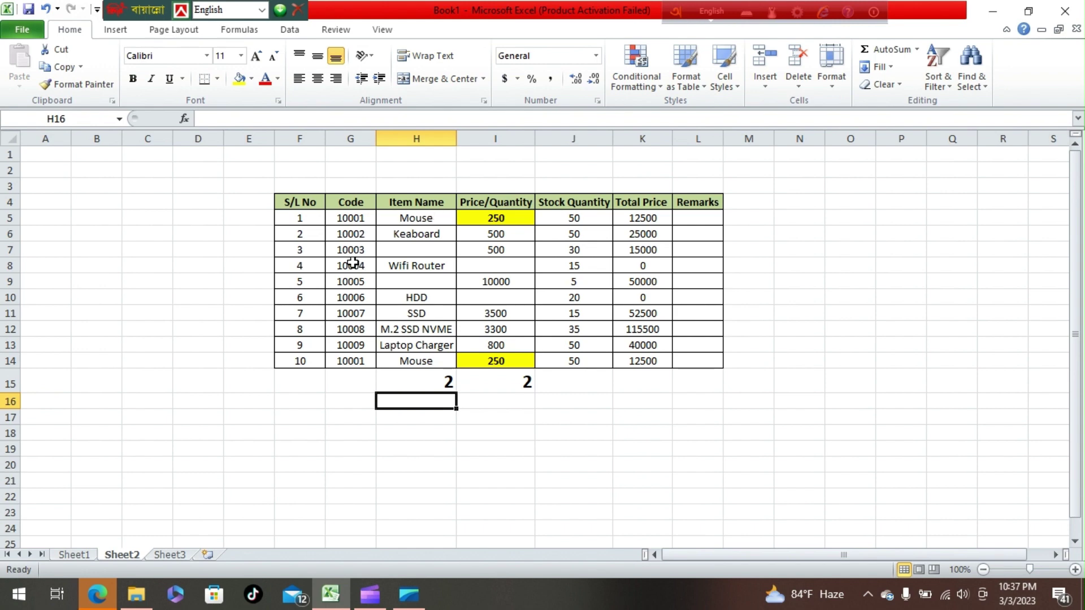
Count the blank cells of the Code column in G15 with COUNTBLANK over the range G5:G14
left_click(346, 378)
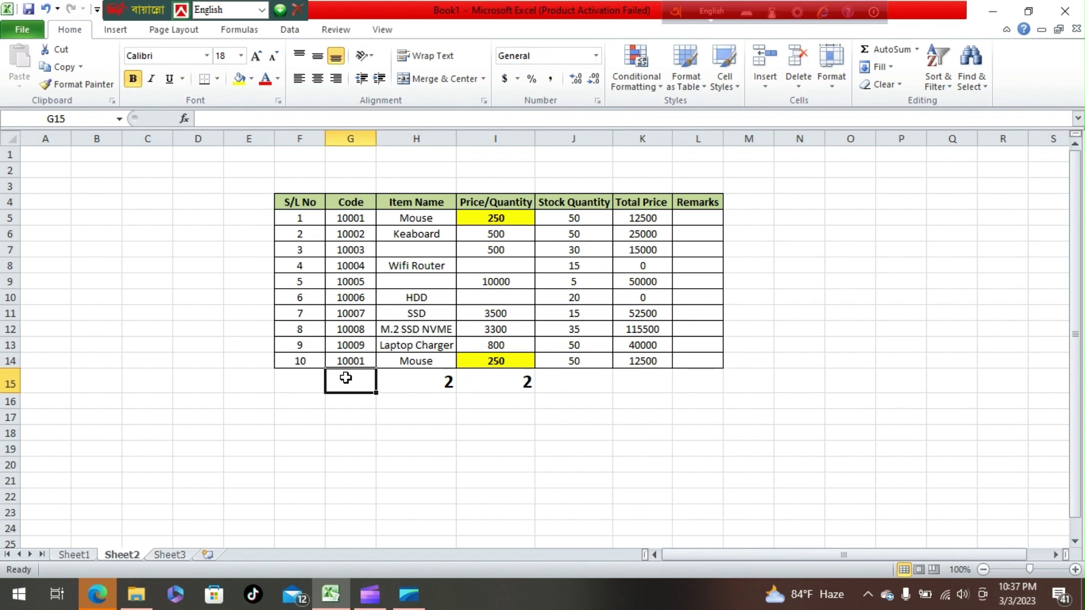
type("=")
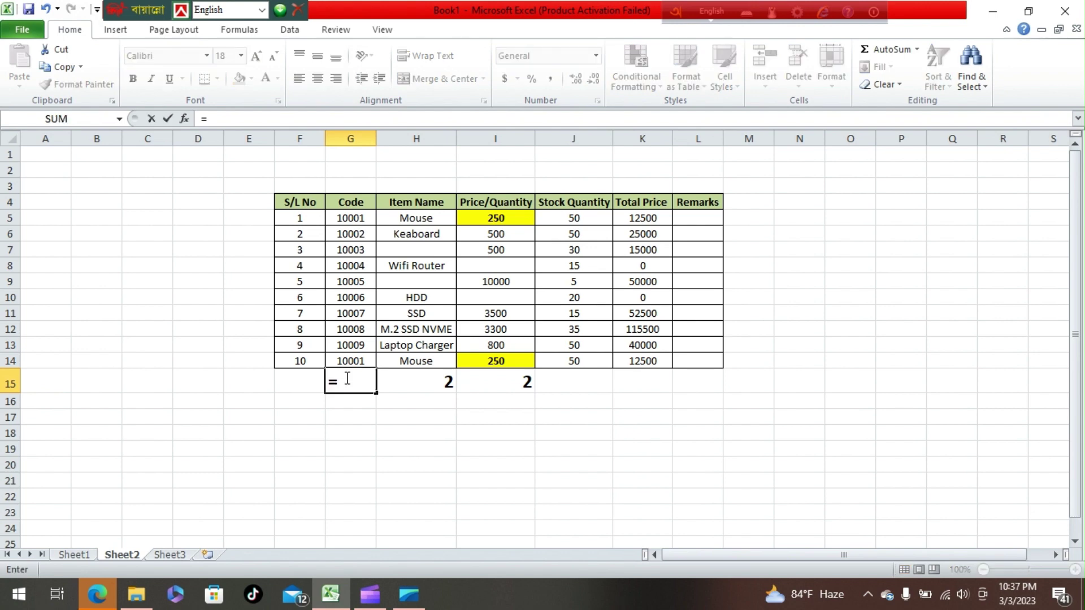
type("cou")
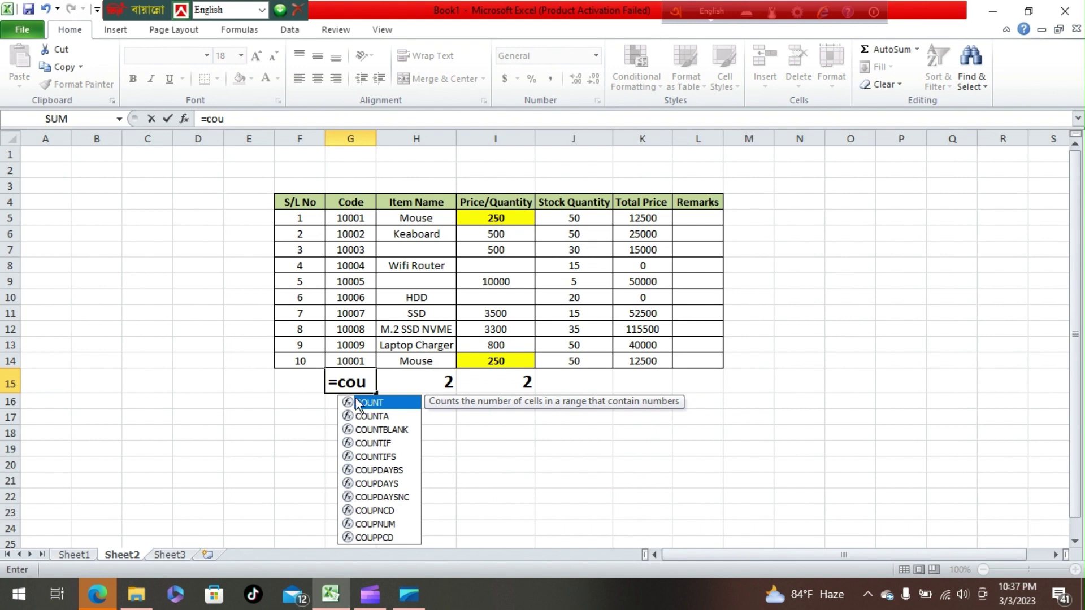
double_click(362, 429)
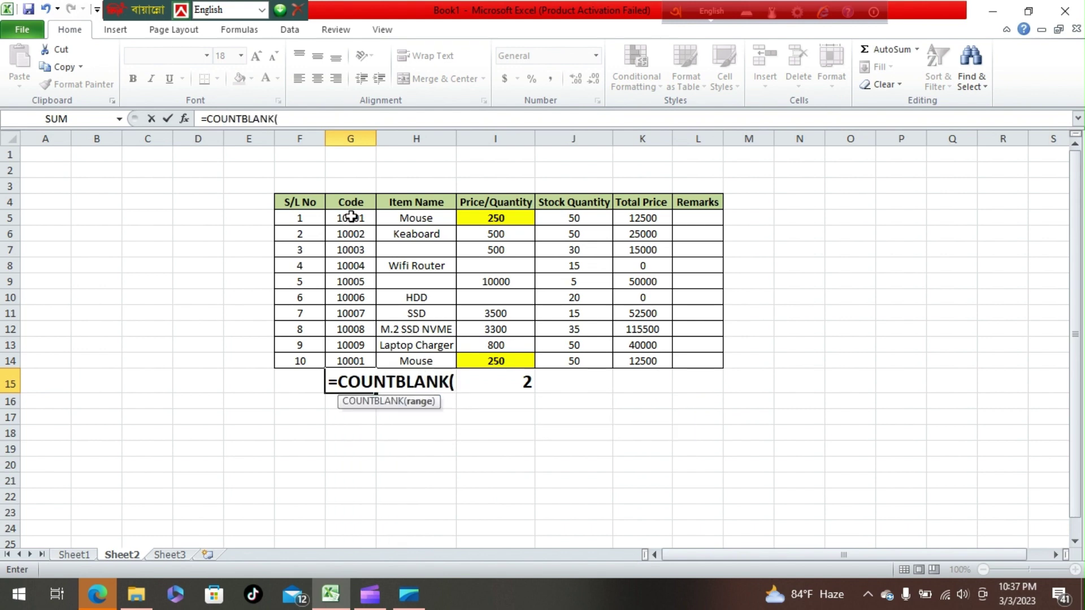
left_click_drag(350, 216, 354, 352)
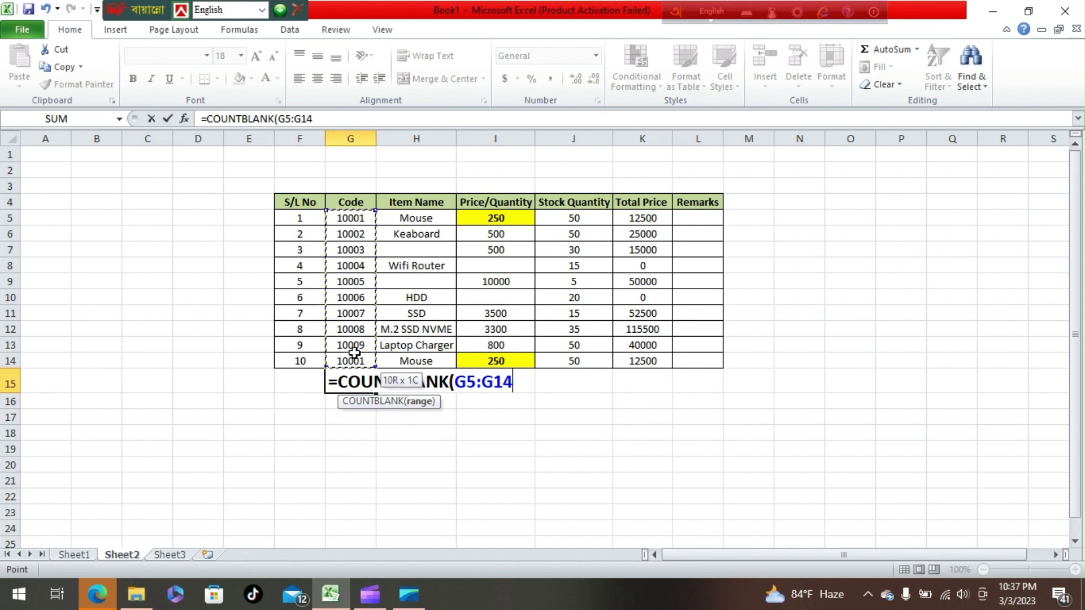
key("Return")
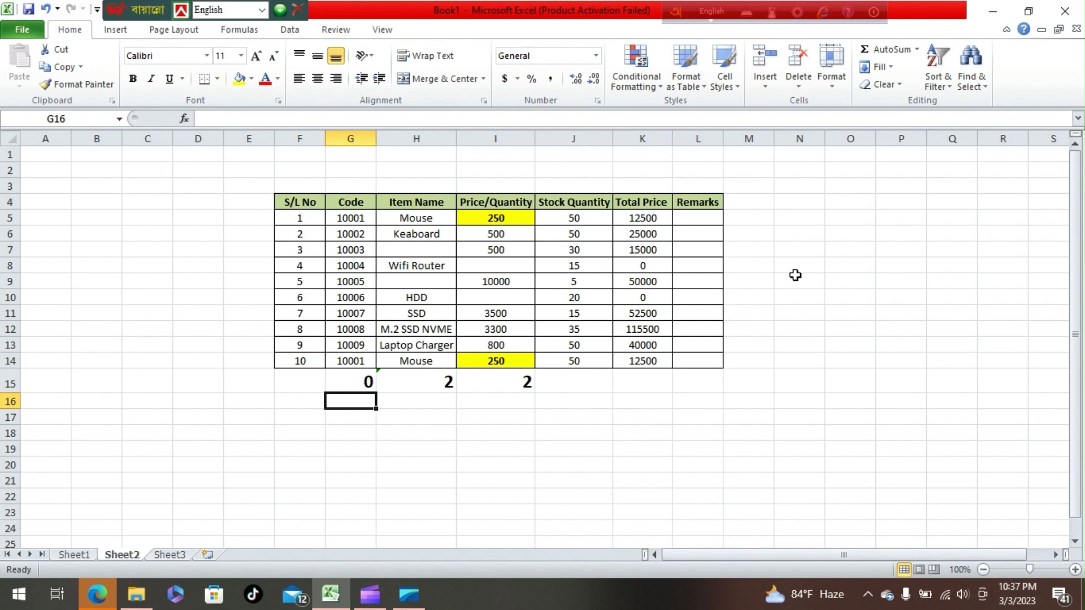
Count the blank cells of the Remarks column in L15 with COUNTBLANK over the range L5:L14
left_click(693, 379)
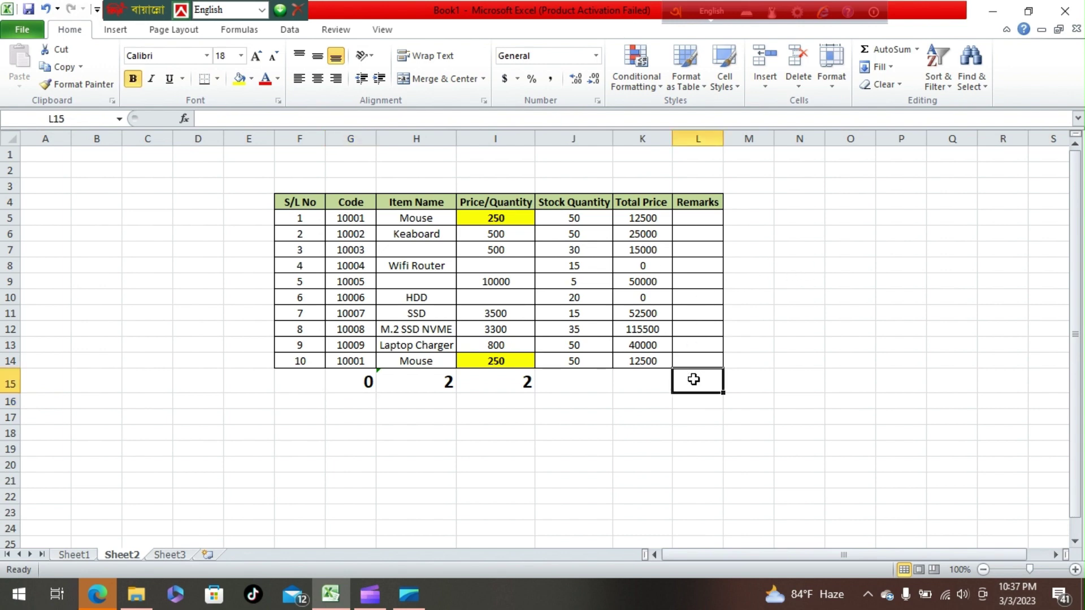
type("=")
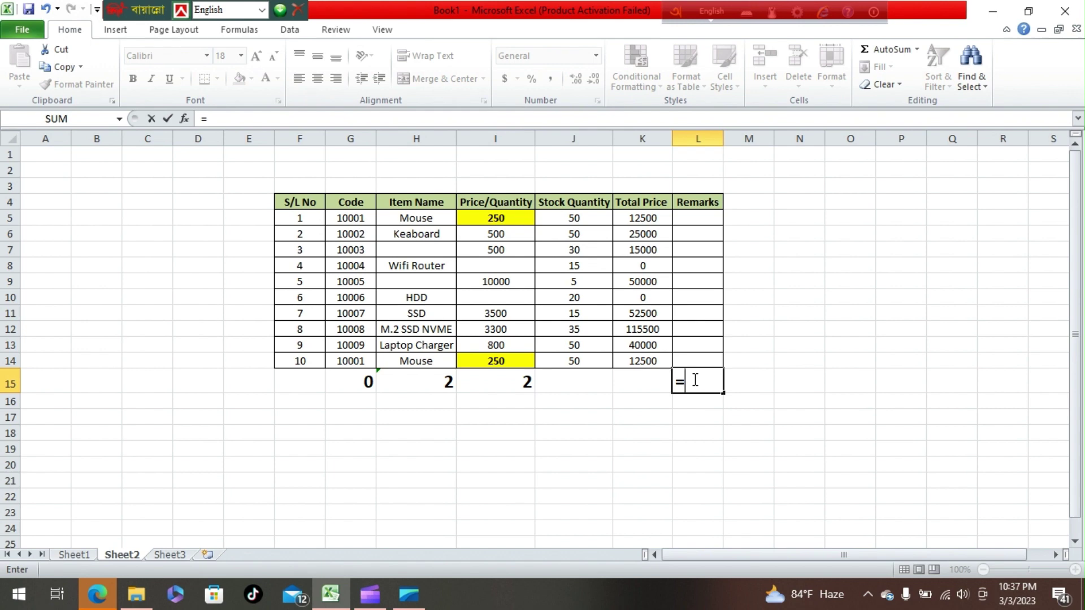
type("cou")
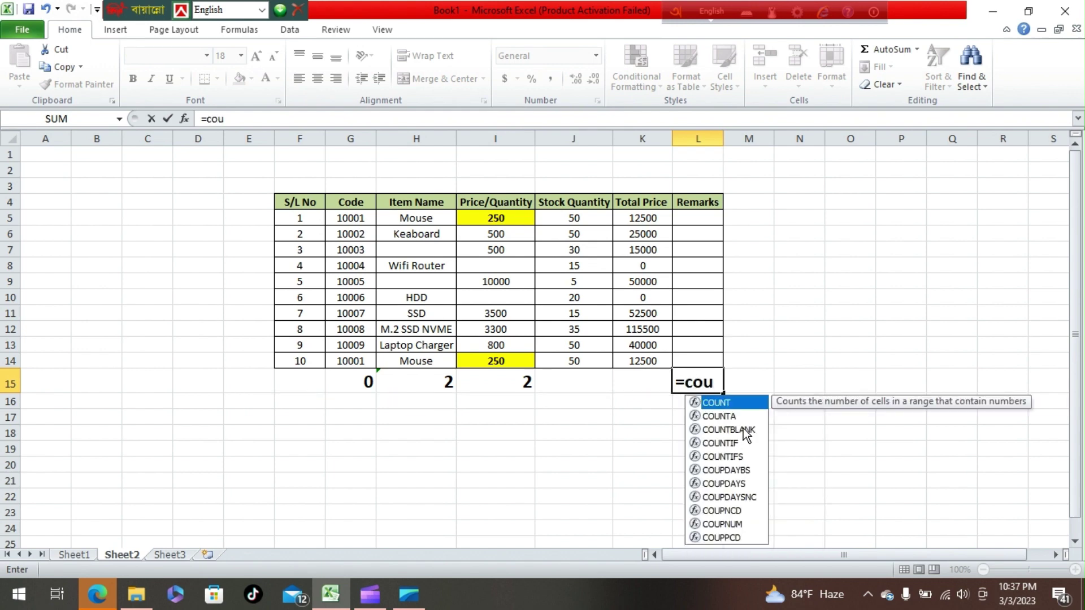
double_click(744, 429)
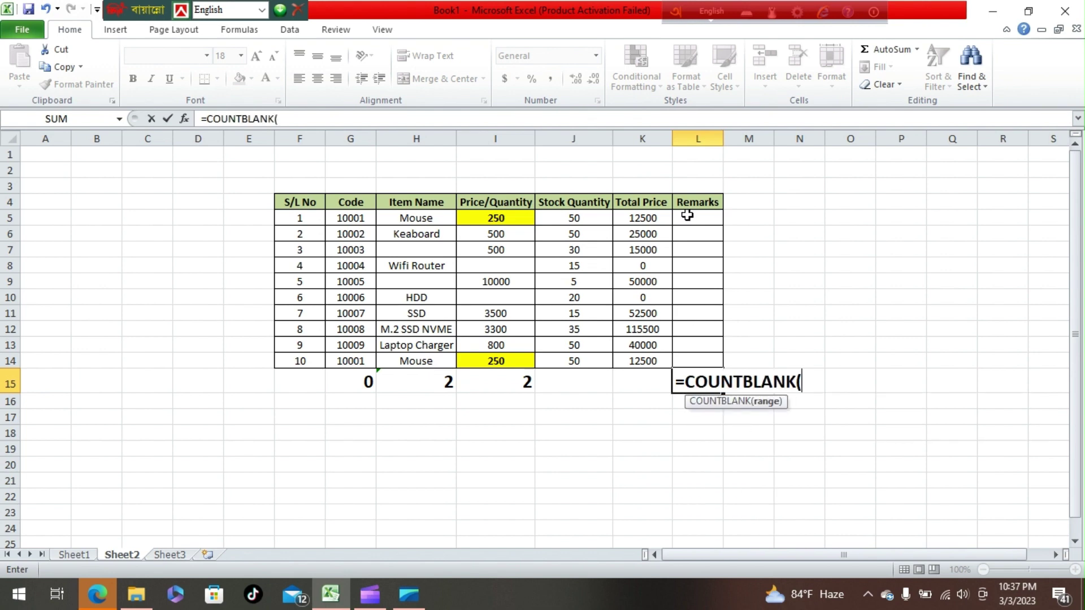
left_click_drag(687, 216, 710, 365)
key("Return")
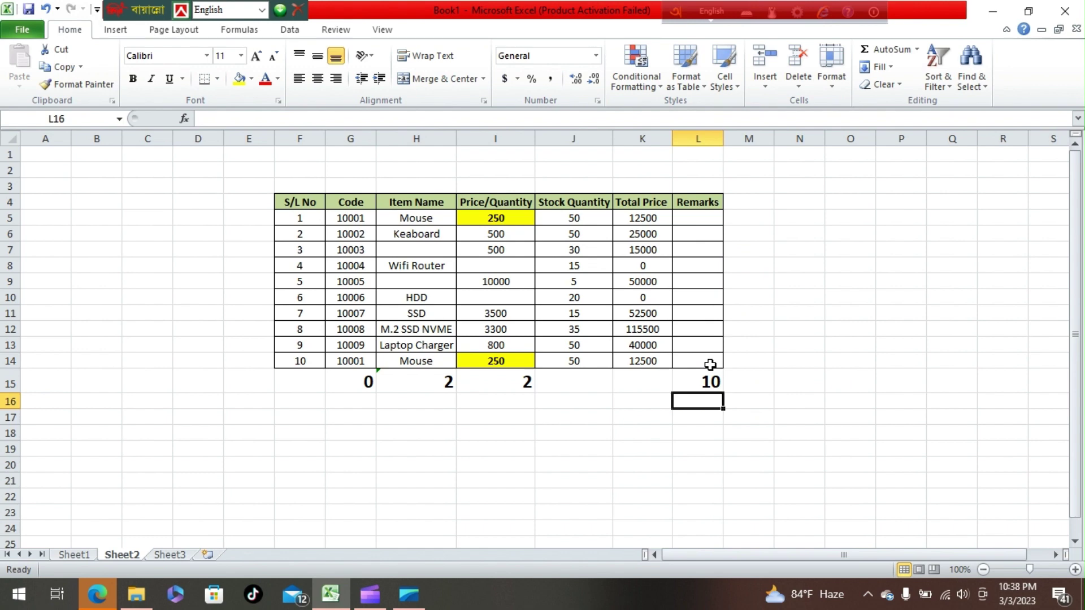
left_click(827, 400)
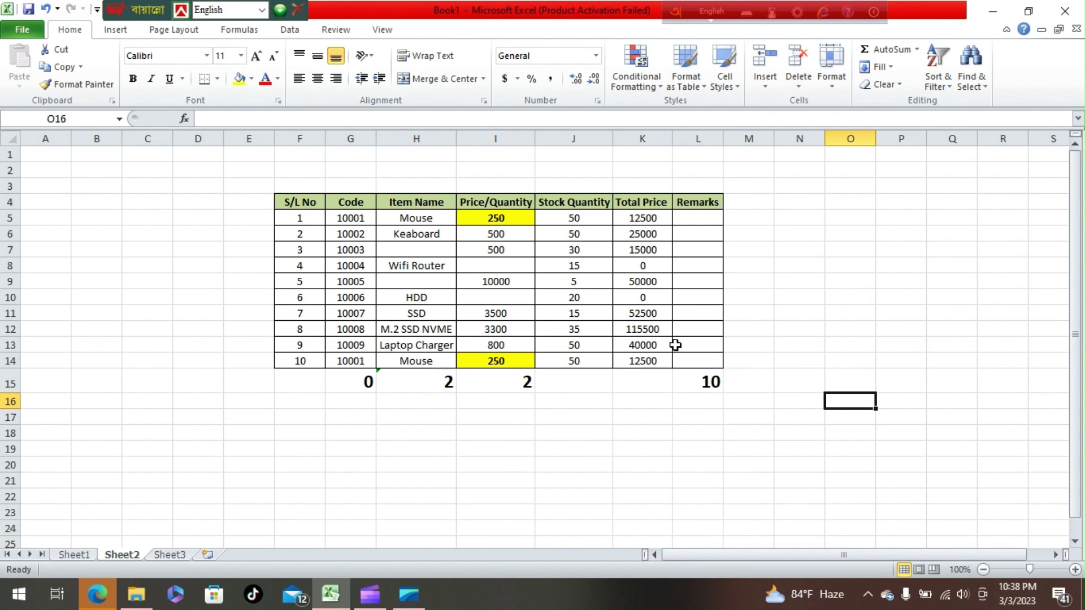
left_click(817, 253)
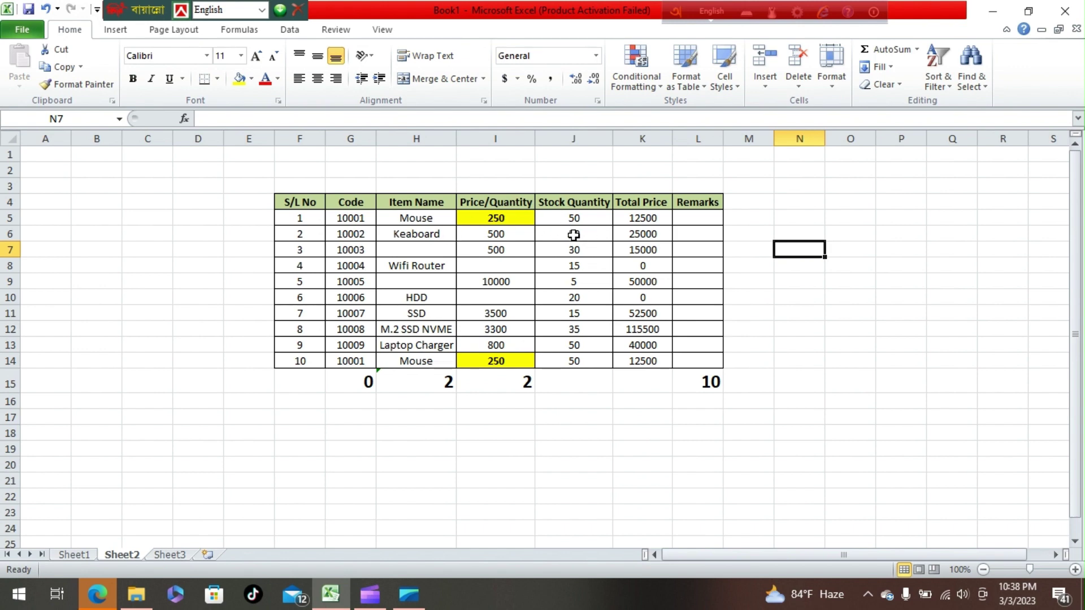
type("=")
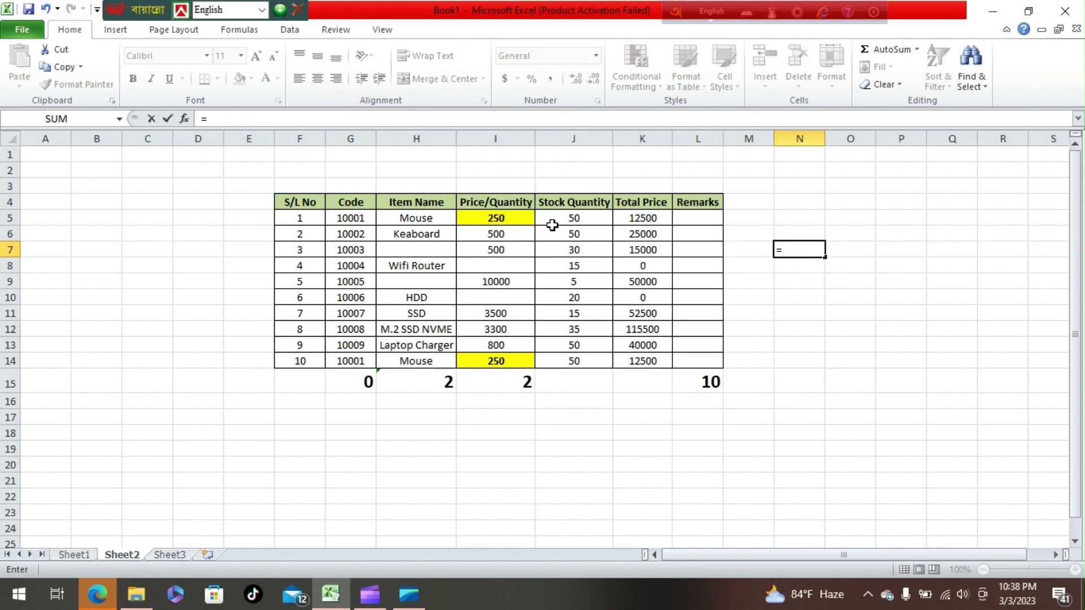
left_click_drag(294, 203, 709, 361)
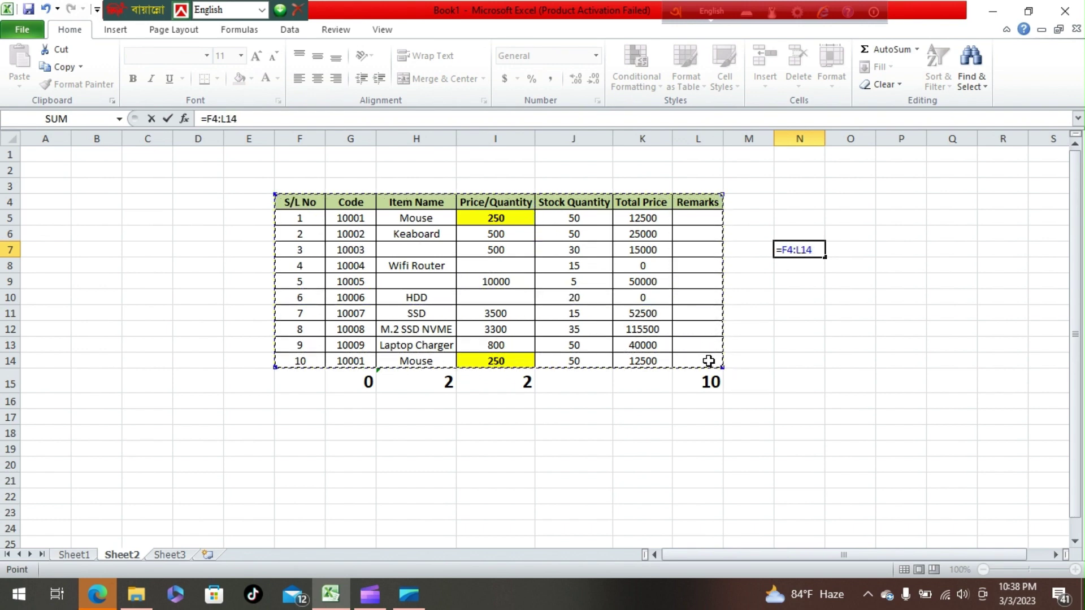
key("BackSpace")
key("BackSpace")
key("BackSpace")
key("BackSpace")
key("BackSpace")
key("BackSpace")
key("BackSpace")
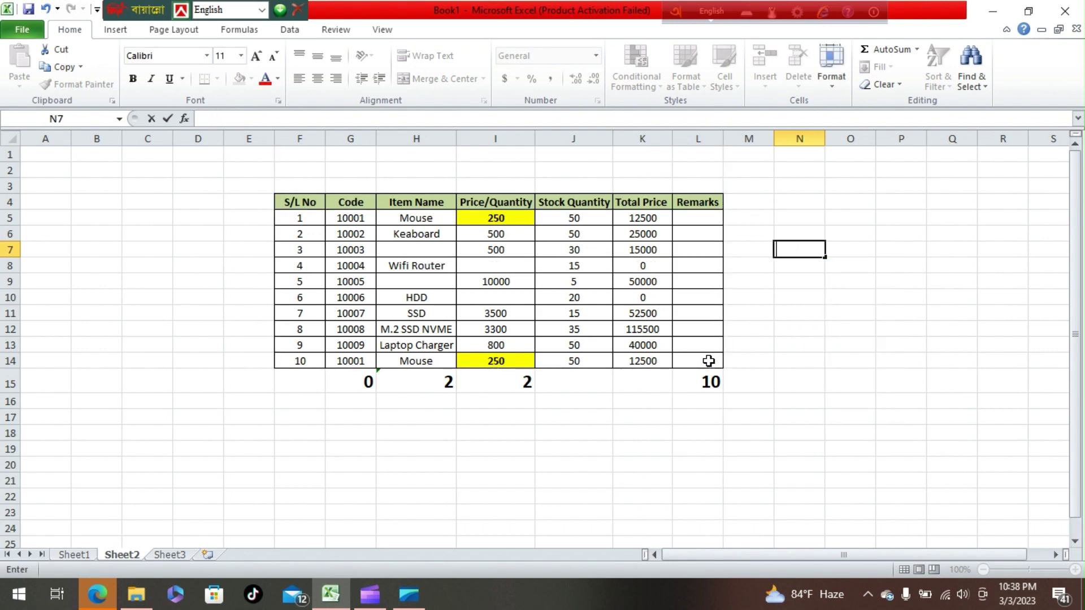
Count the blank cells of the whole table in N7 with COUNTBLANK over the range F4:L14
type("=")
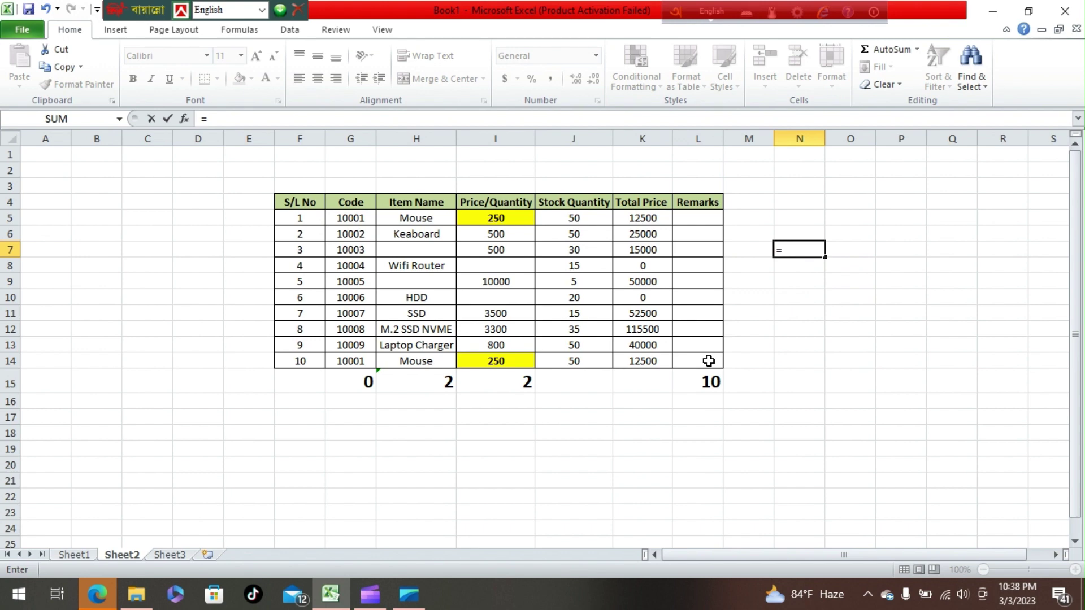
type("cou")
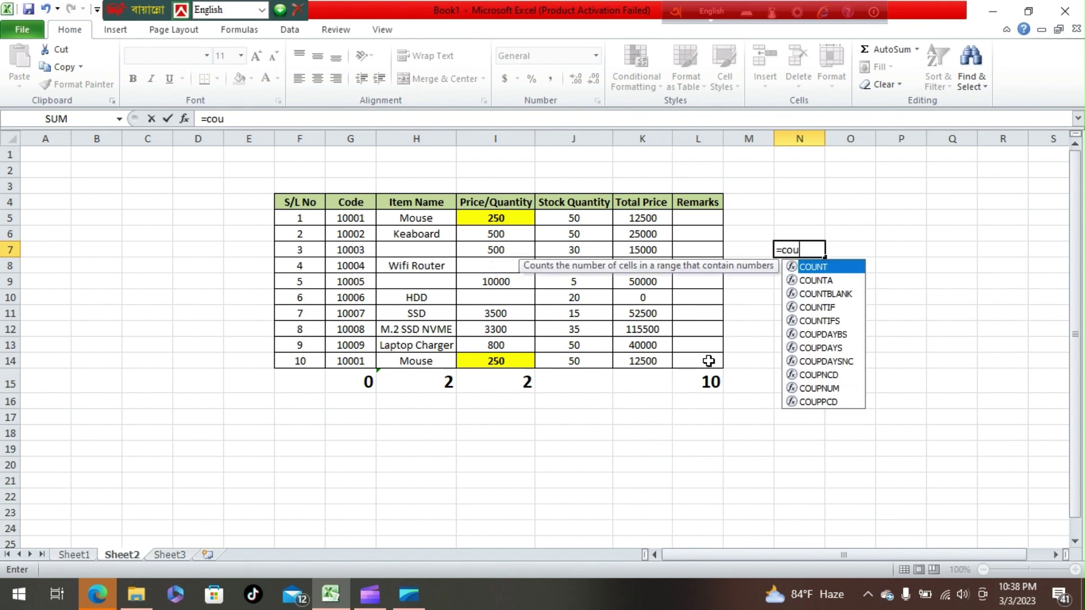
double_click(815, 290)
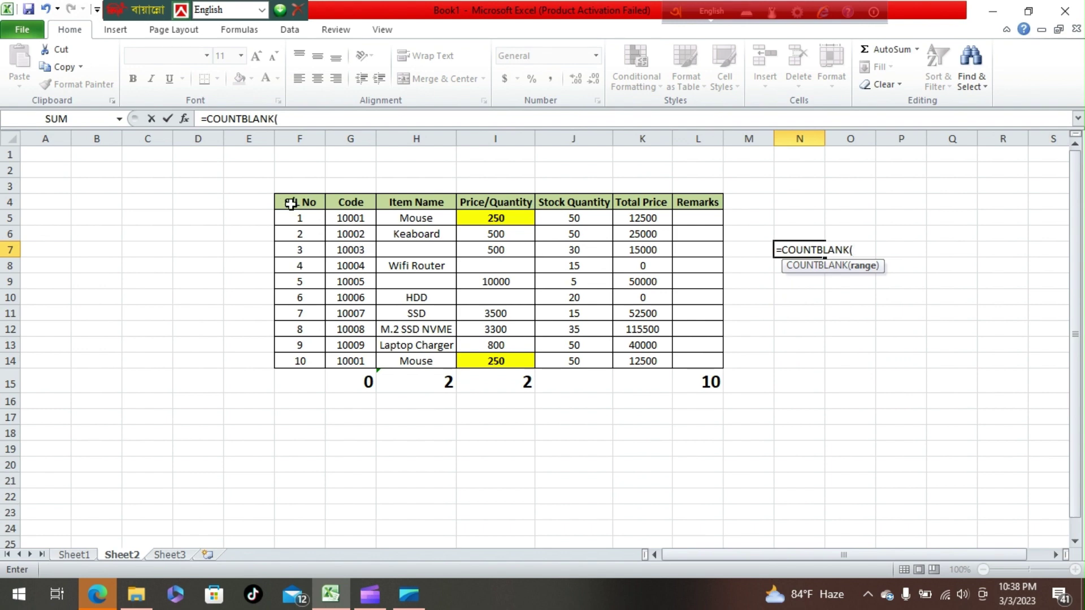
left_click_drag(423, 219, 701, 362)
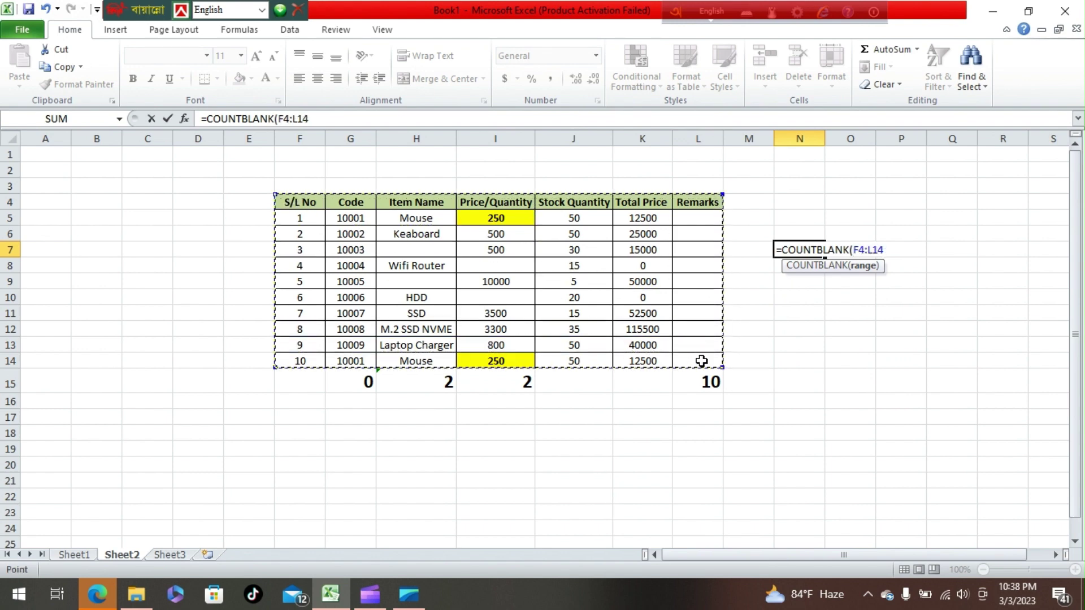
key("Return")
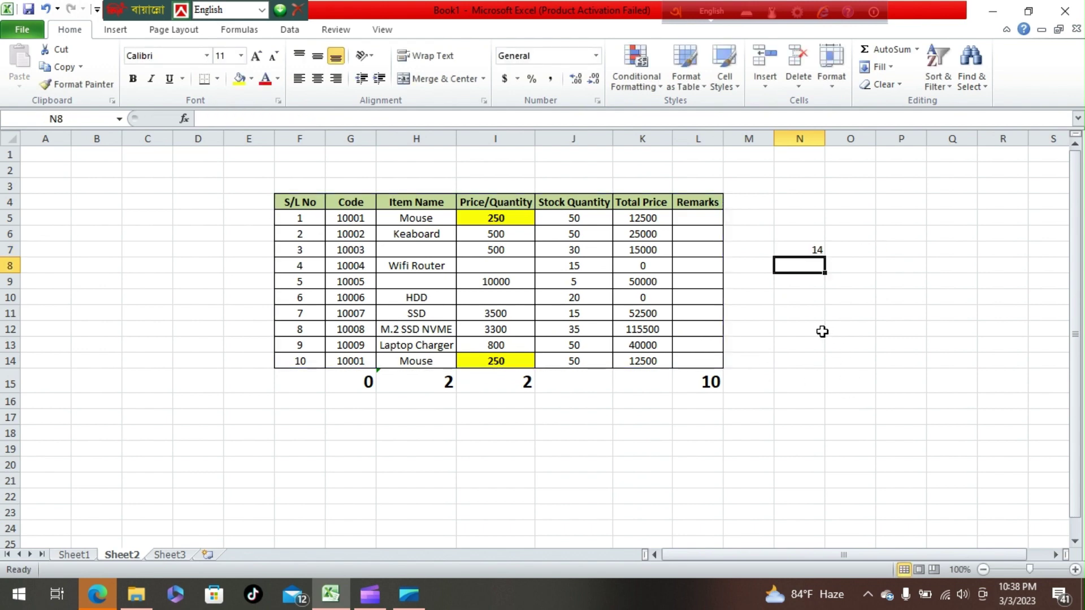
left_click(815, 248)
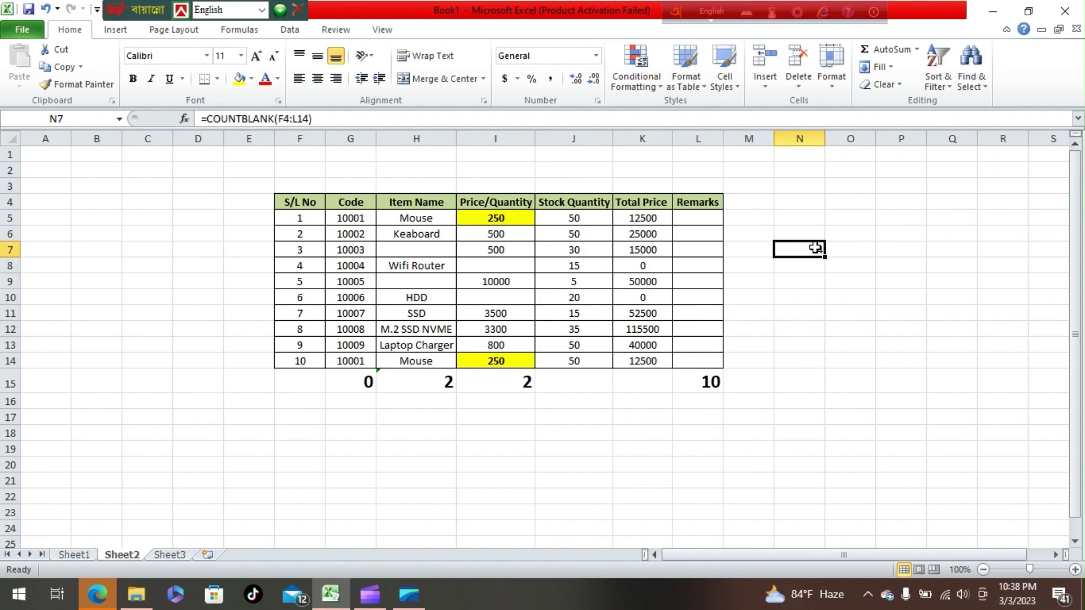